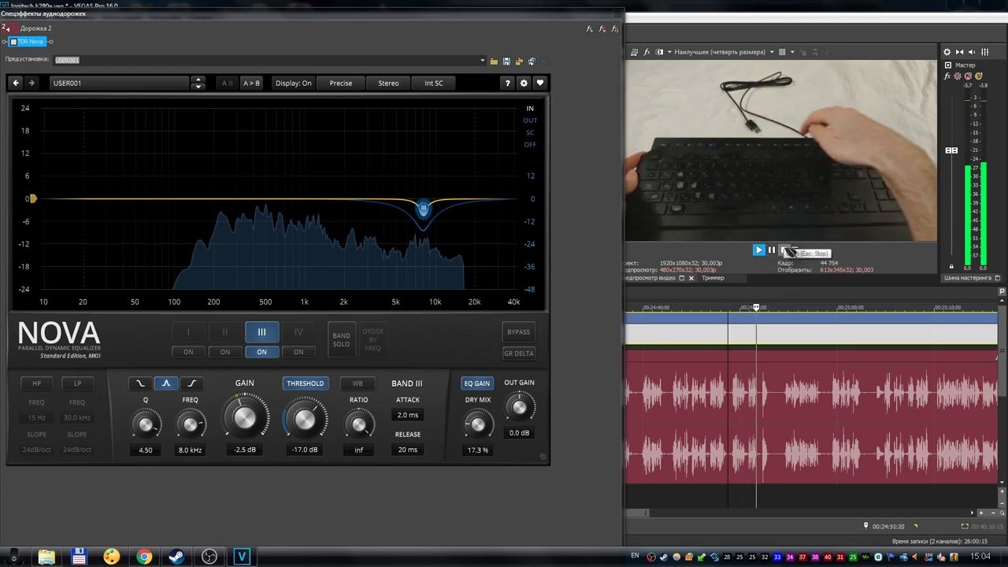
Step: Play the voice track passage from 00:24:48;22 with the TDR Nova effect bypassed
left_click(789, 251)
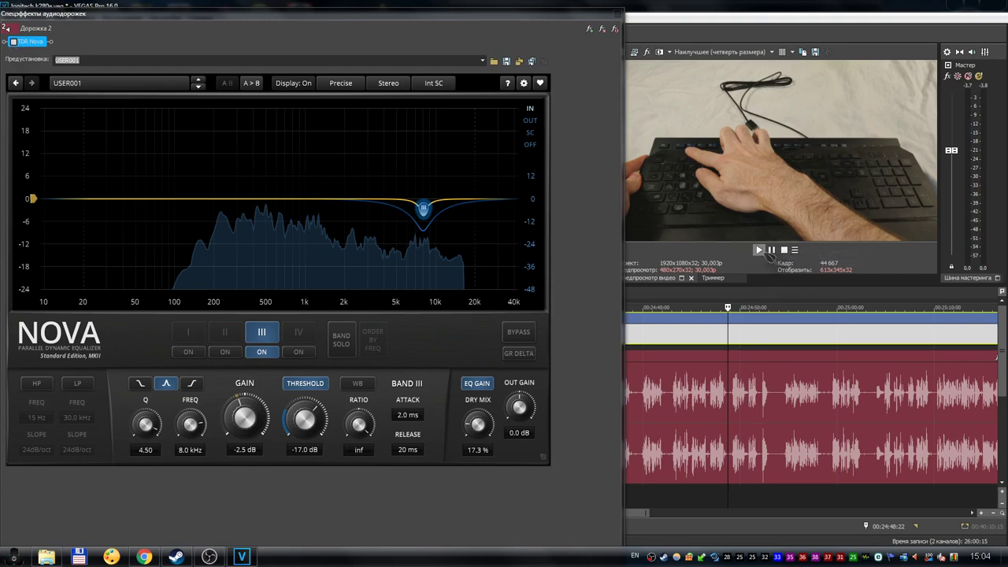
left_click(759, 250)
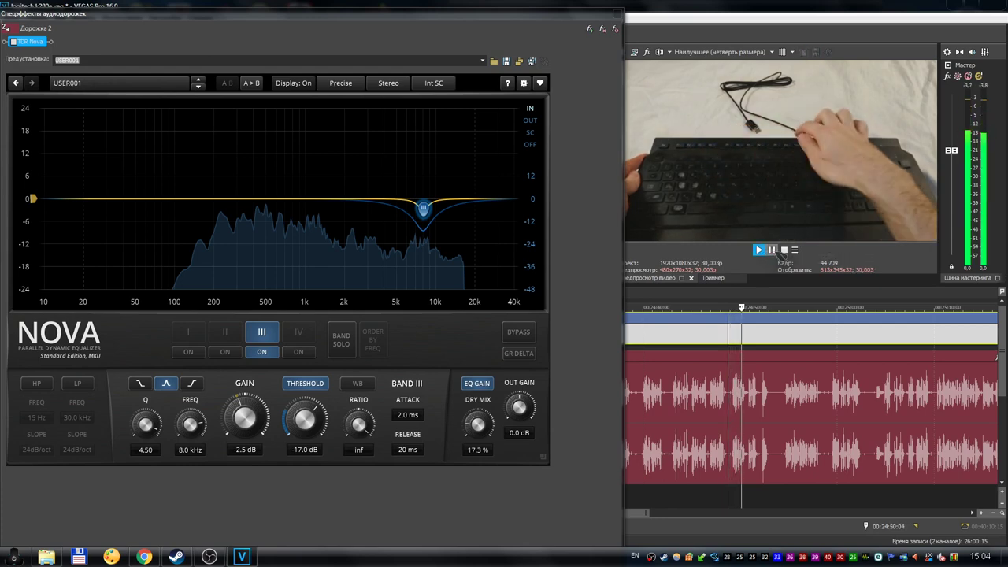
left_click(784, 250)
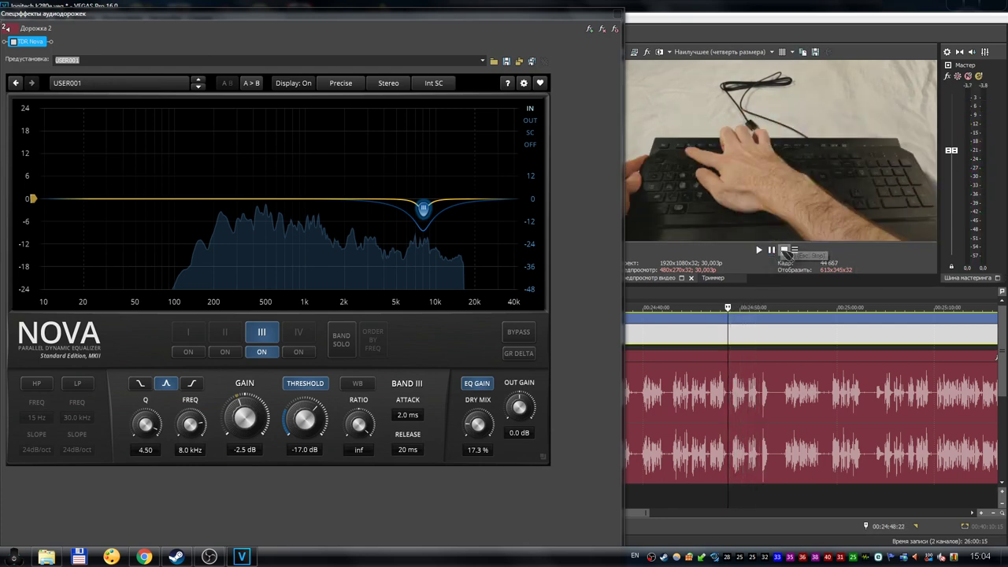
Step: Enable the TDR Nova effect on track 2 and play the same passage with it active
left_click(14, 41)
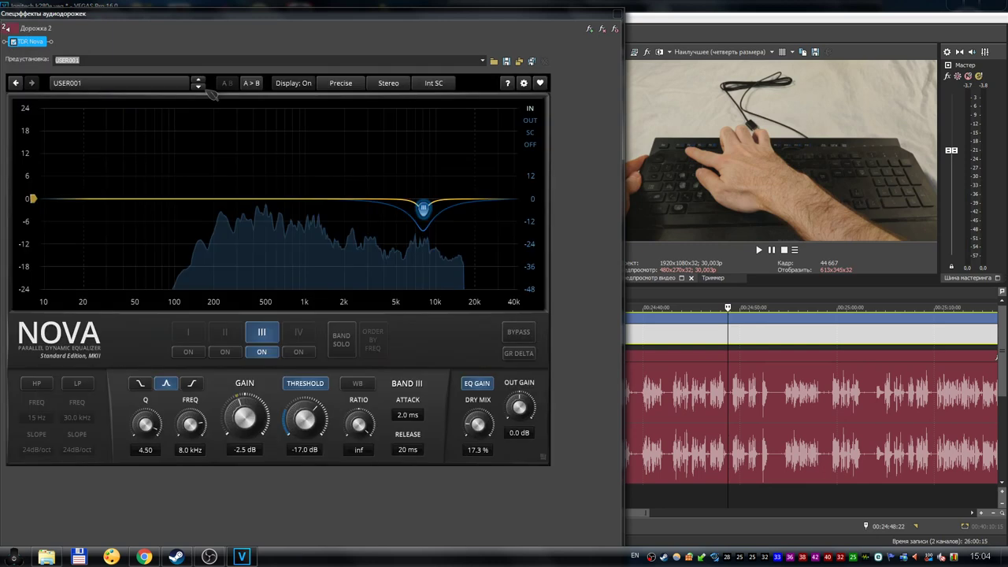
left_click(759, 249)
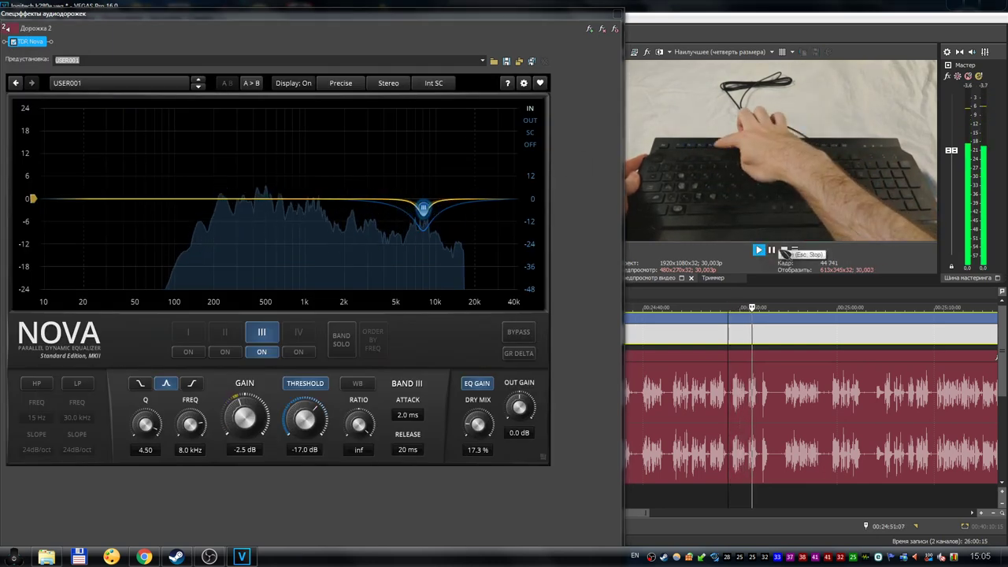
left_click(785, 250)
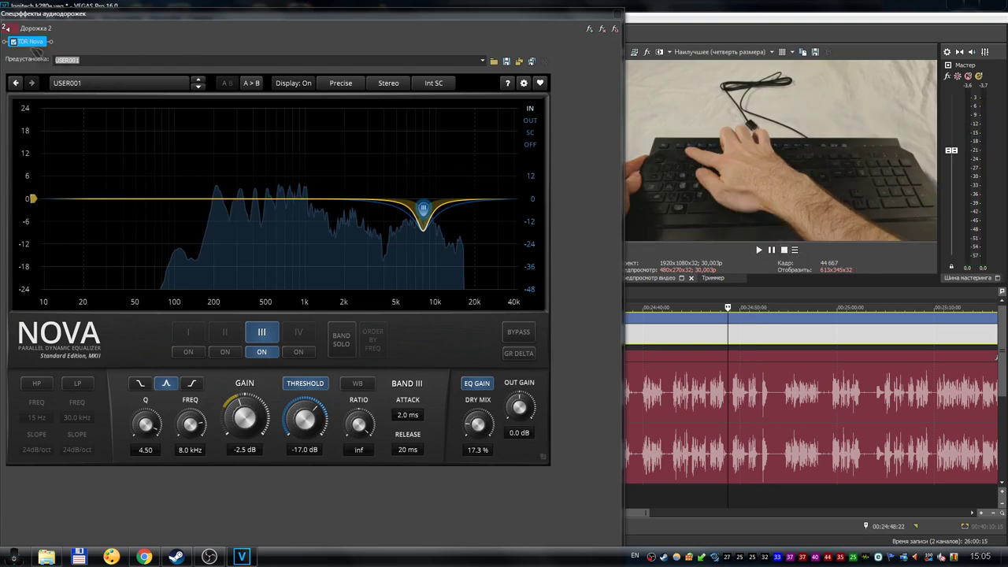
Step: Compare the passage again, first with TDR Nova bypassed and once more with it re-enabled
left_click(13, 42)
left_click(759, 250)
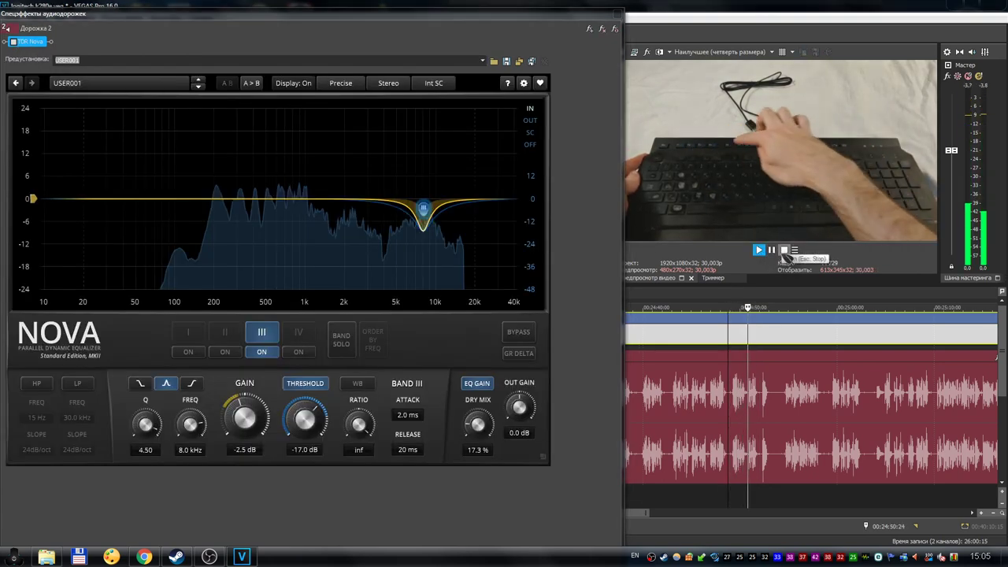
left_click(784, 250)
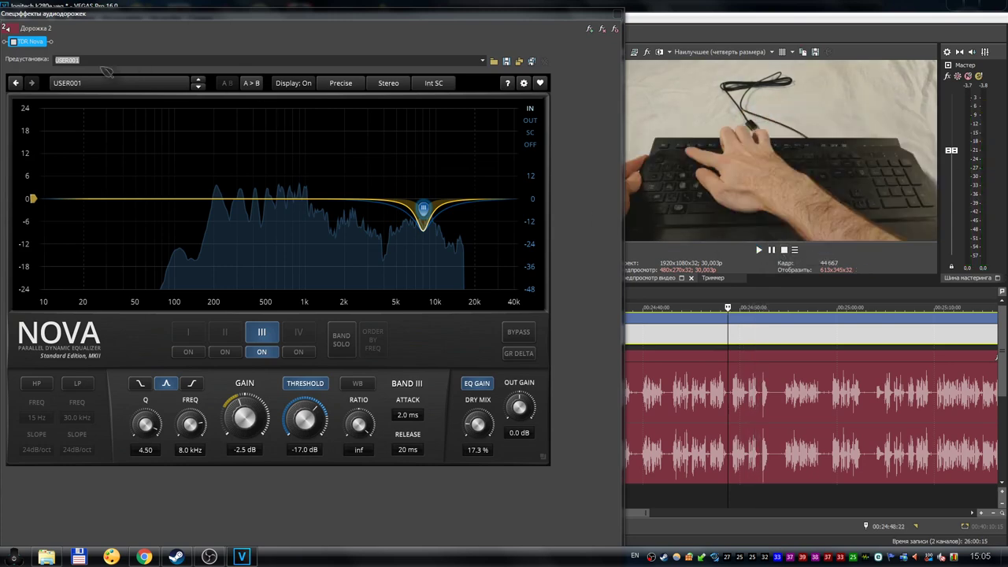
left_click(14, 41)
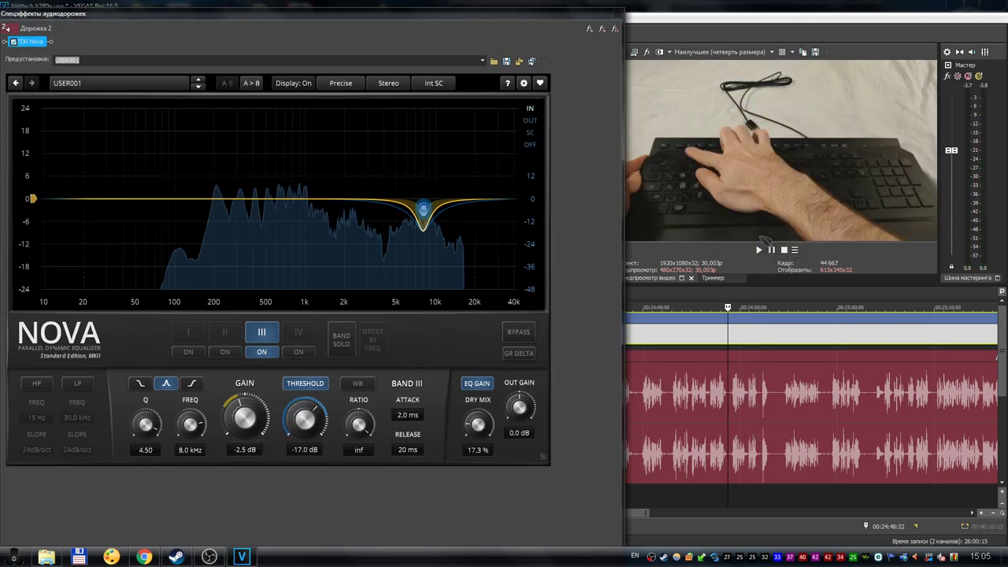
left_click(760, 250)
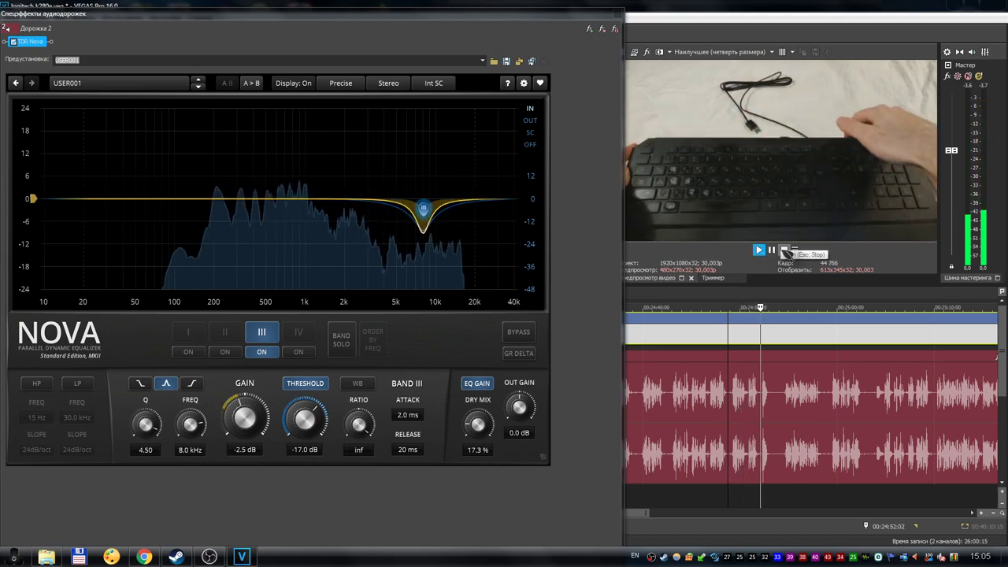
left_click(783, 250)
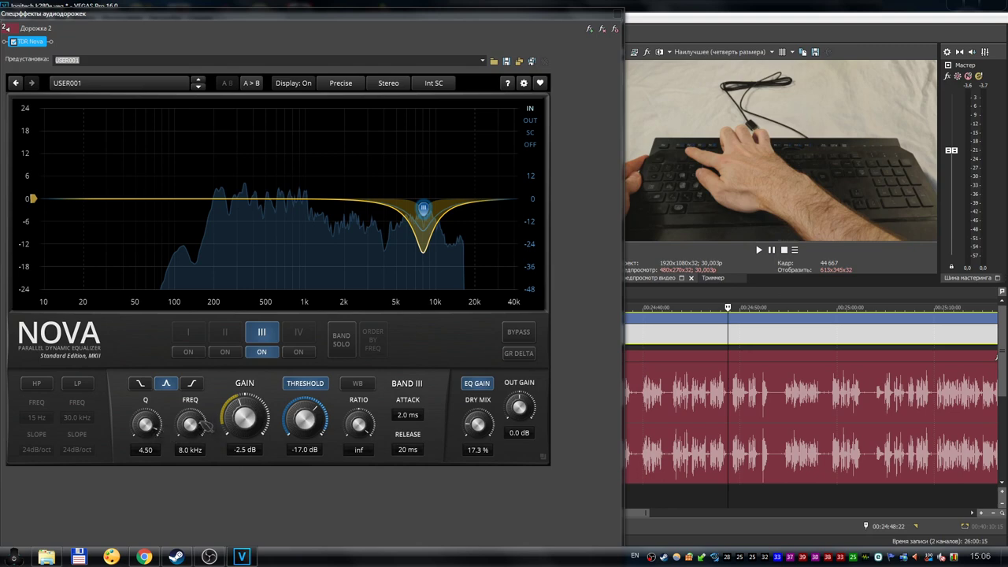
Step: Widen the band III filter by lowering its Q to 0.10
mouse_move(203, 426)
left_mouse_down()
mouse_move(204, 438)
mouse_move(203, 424)
left_mouse_up()
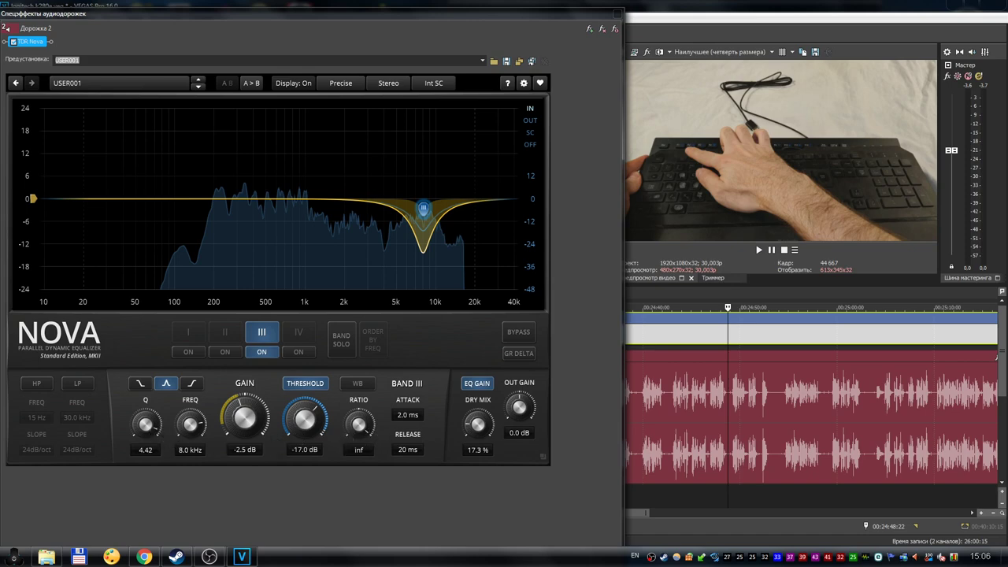
left_click_drag(132, 403, 162, 434)
left_click_drag(163, 432, 164, 488)
left_click_drag(159, 423, 159, 493)
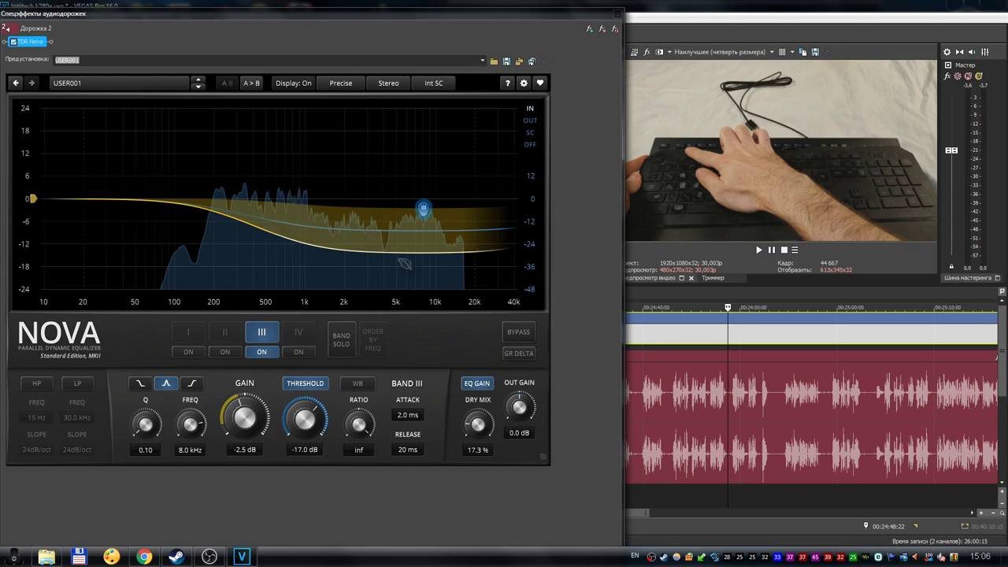
Step: Narrow the band III filter by raising its Q to 4.53
left_click_drag(146, 426, 146, 390)
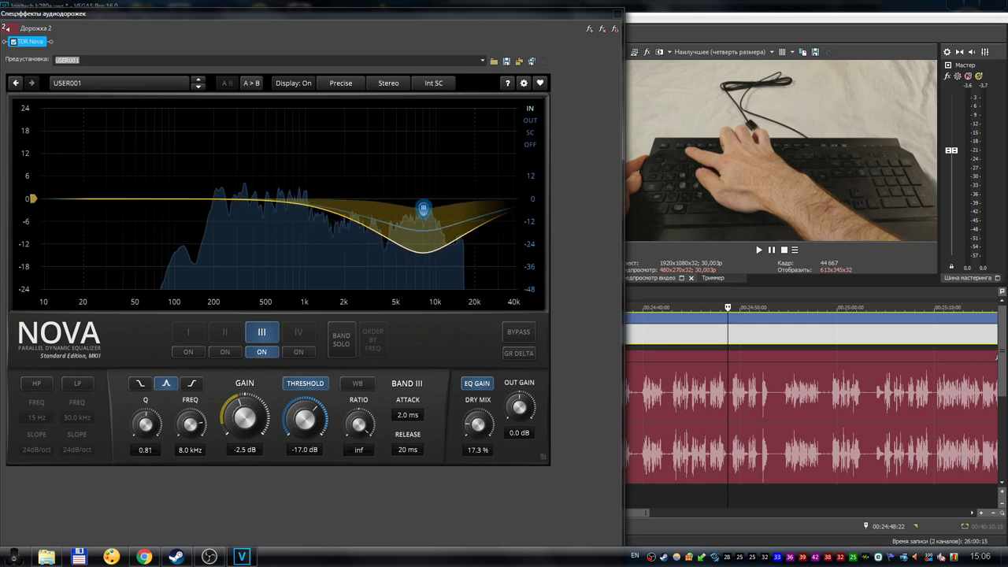
left_click_drag(145, 386, 146, 387)
left_click_drag(157, 426, 157, 396)
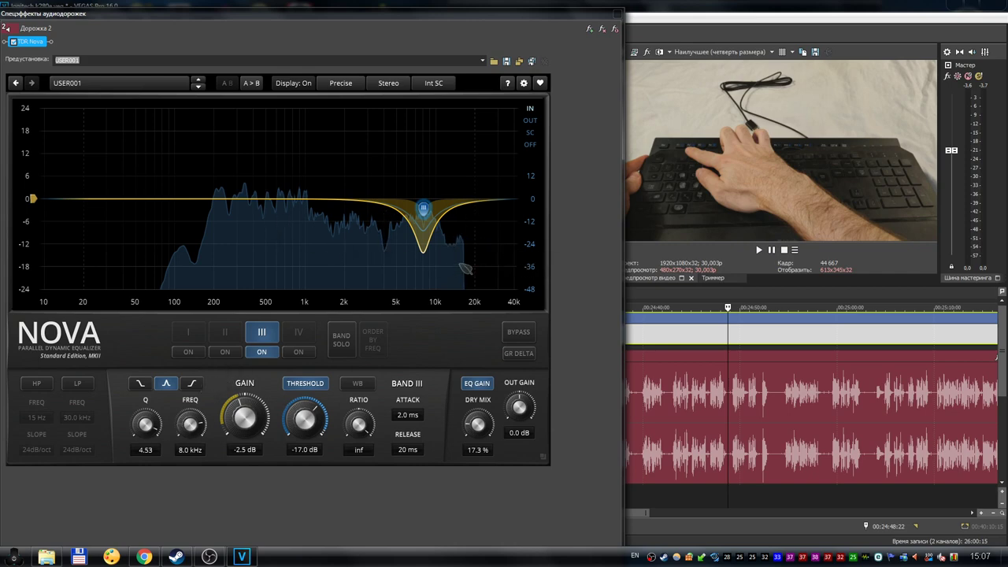
Step: Set band III's ratio to 0.5:1 and play the passage twice to hear the effect
mouse_move(200, 424)
left_mouse_down()
mouse_move(200, 413)
mouse_move(201, 427)
left_mouse_up()
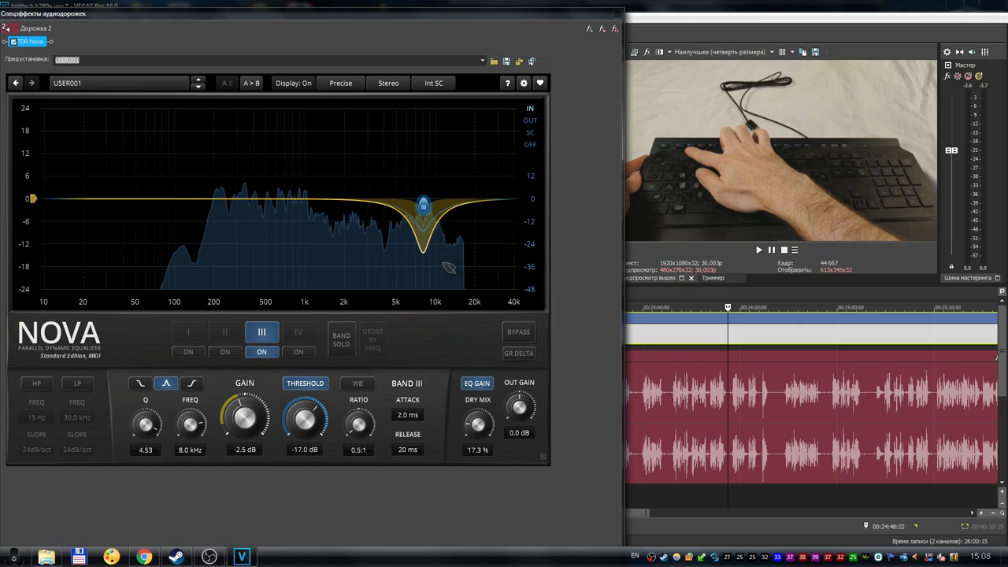
left_click(759, 251)
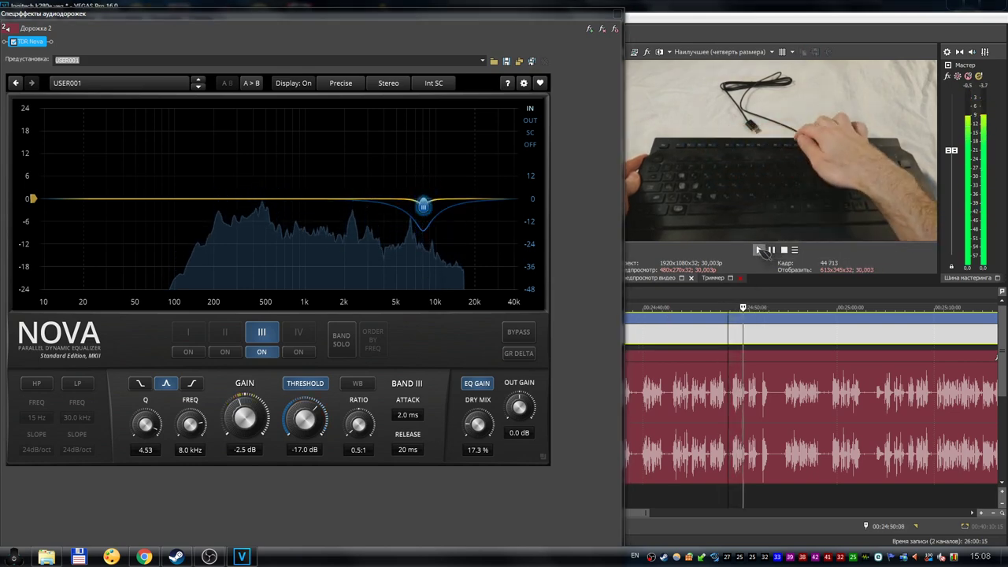
left_click(784, 250)
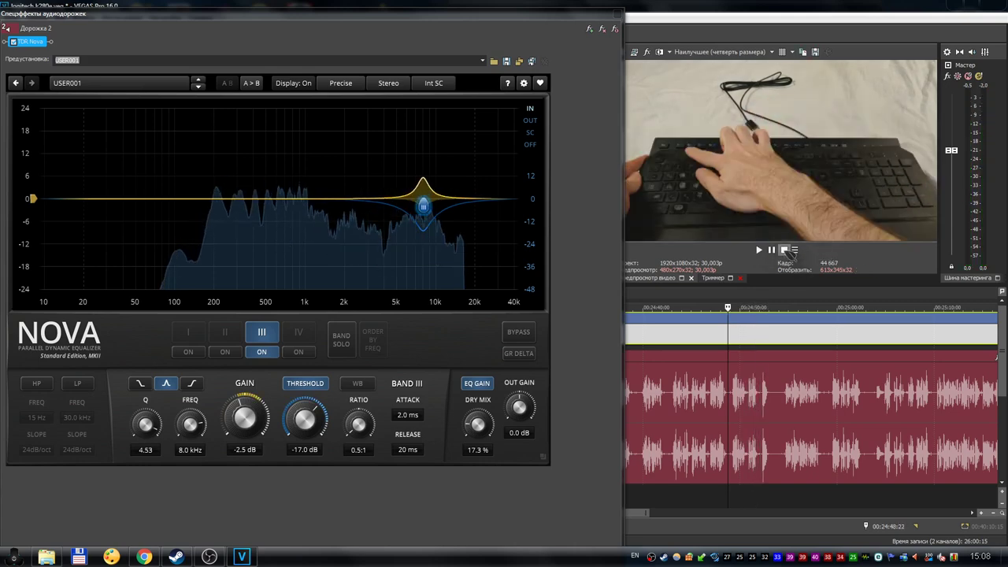
key("space")
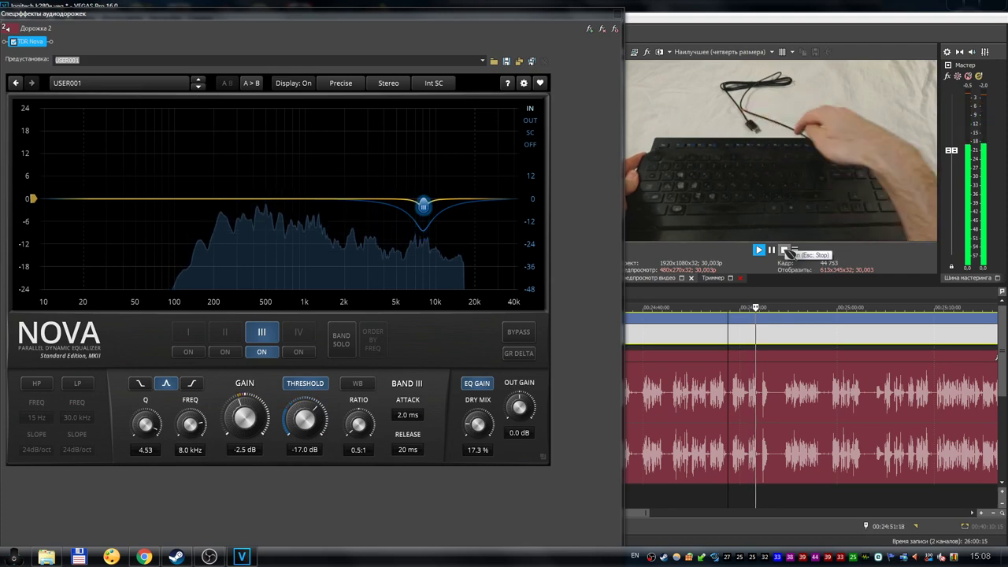
left_click(786, 251)
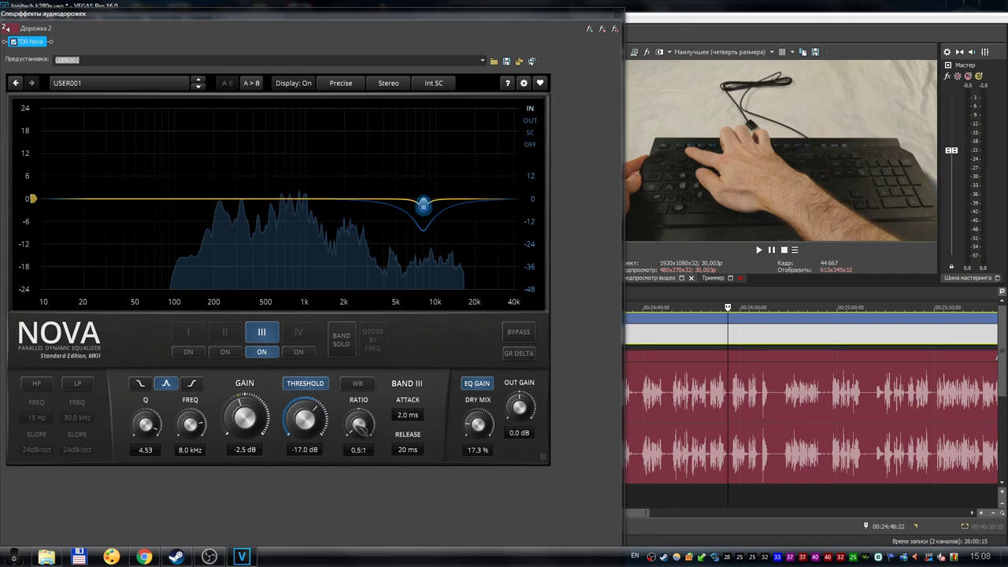
Step: Raise band III's ratio to 2.5:1 and play the passage with that setting
scroll(358, 425, "up", 1)
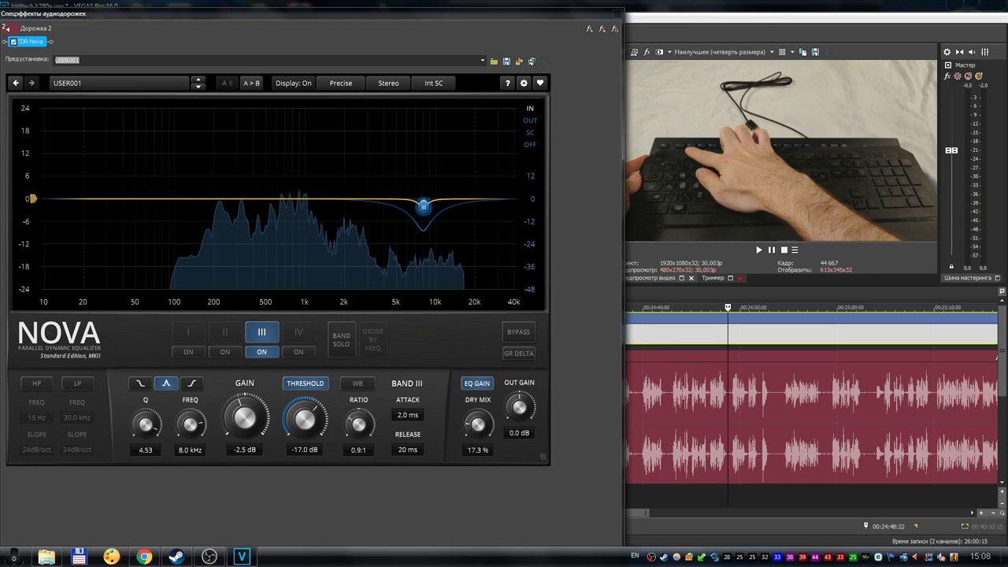
left_click_drag(358, 425, 358, 416)
left_click(760, 251)
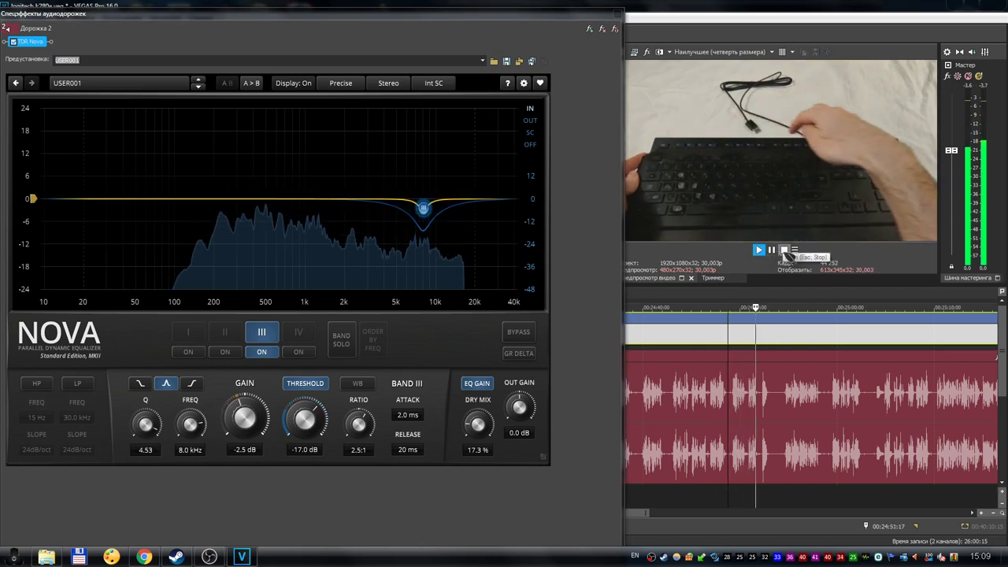
left_click(784, 251)
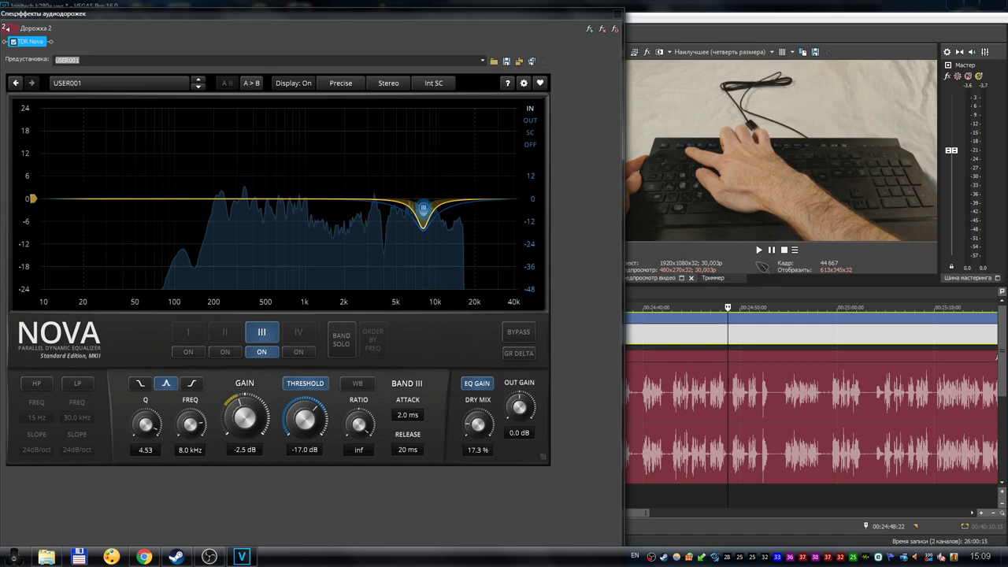
Step: Set band III's ratio to inf and replay the passage
left_click(759, 250)
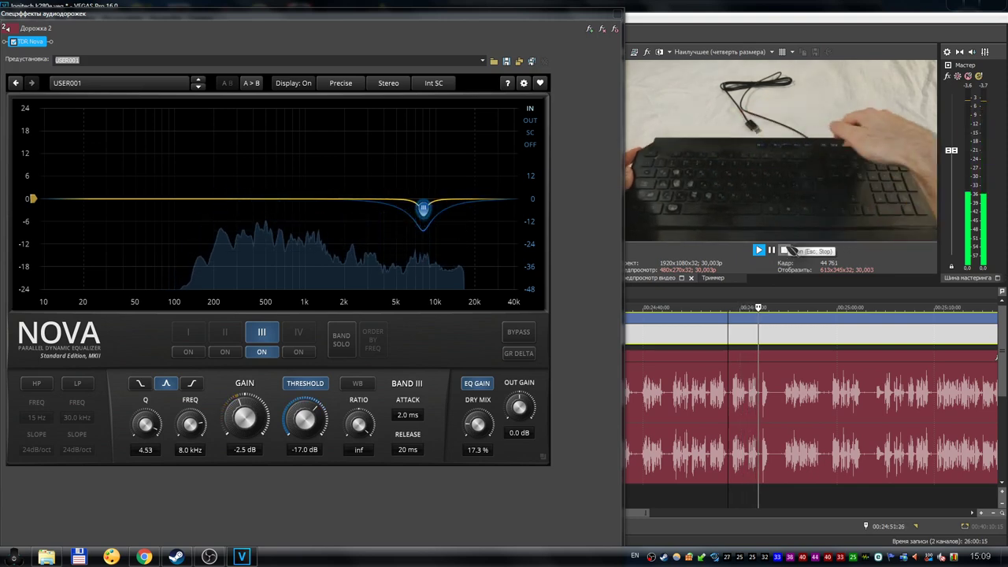
left_click(785, 249)
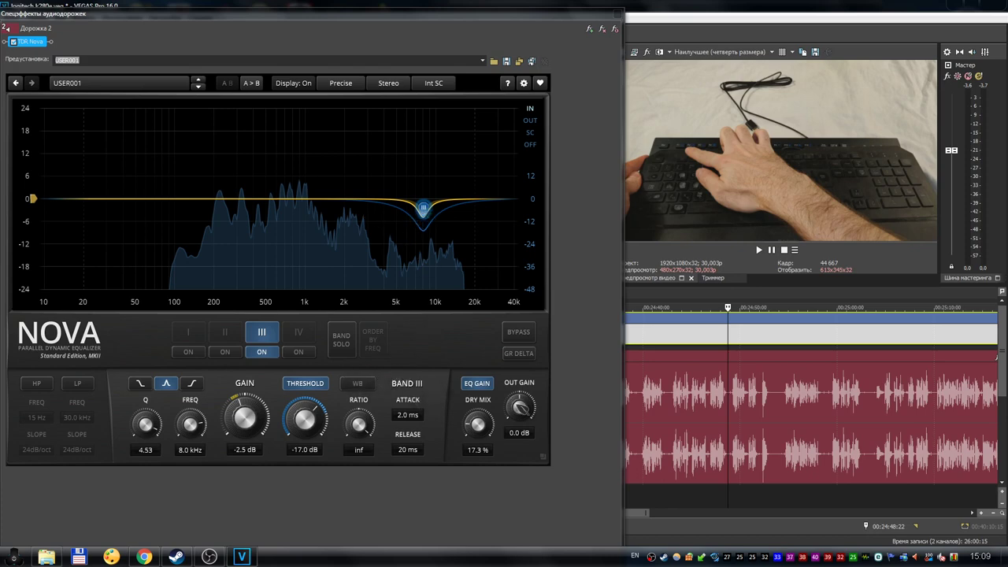
Step: Raise band III's Q to 4.91
left_click_drag(520, 407, 520, 378)
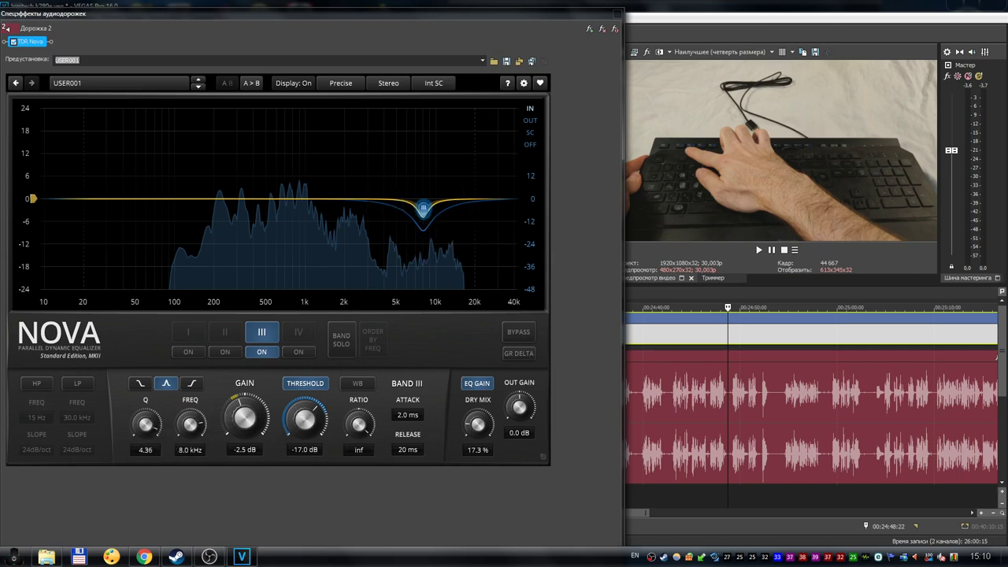
mouse_move(145, 425)
left_mouse_down()
mouse_move(145, 446)
mouse_move(145, 423)
left_mouse_up()
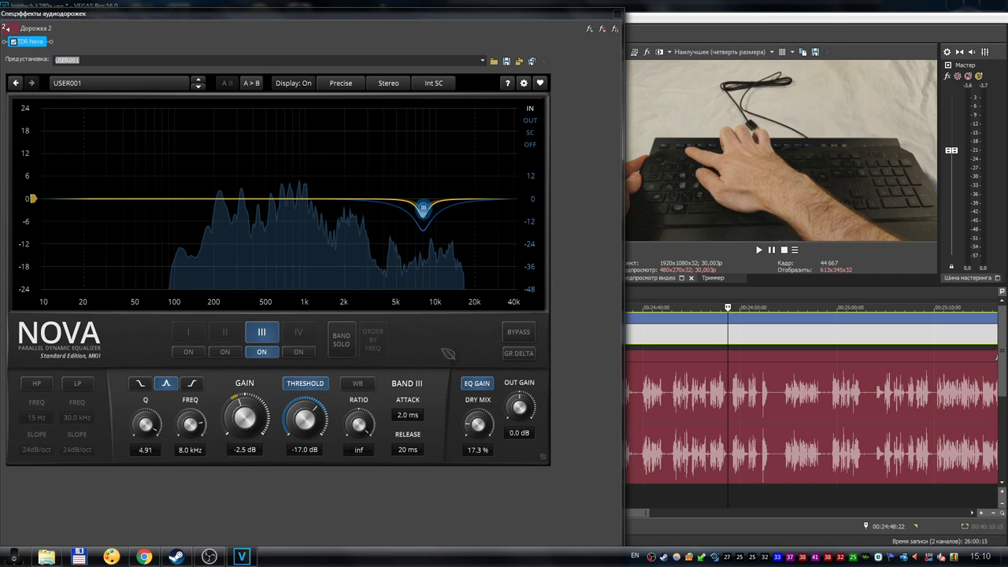